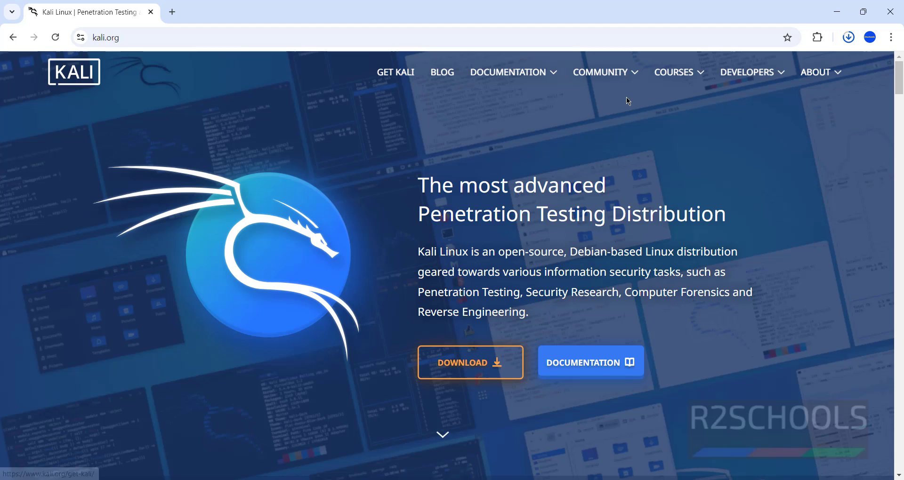
- From kali.org's Get Kali Installer Images, download the recommended 64-bit Kali 2024.3 installer
left_click(390, 78)
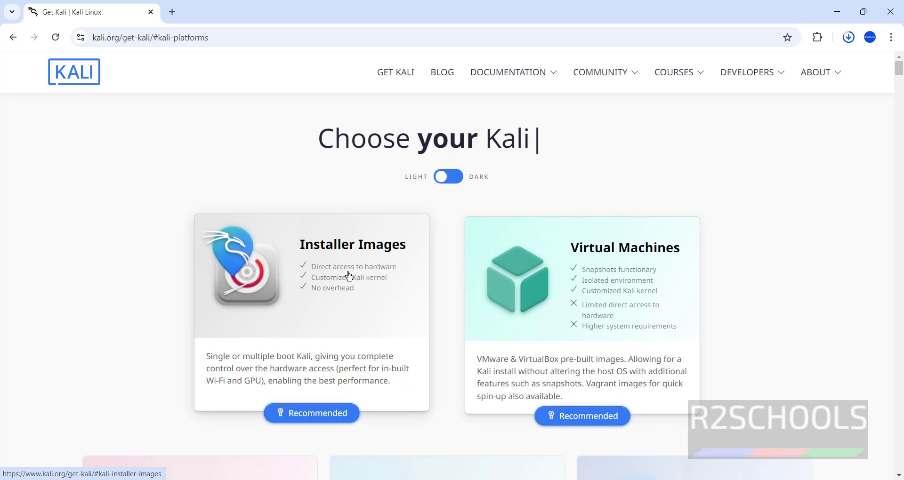
left_click(313, 317)
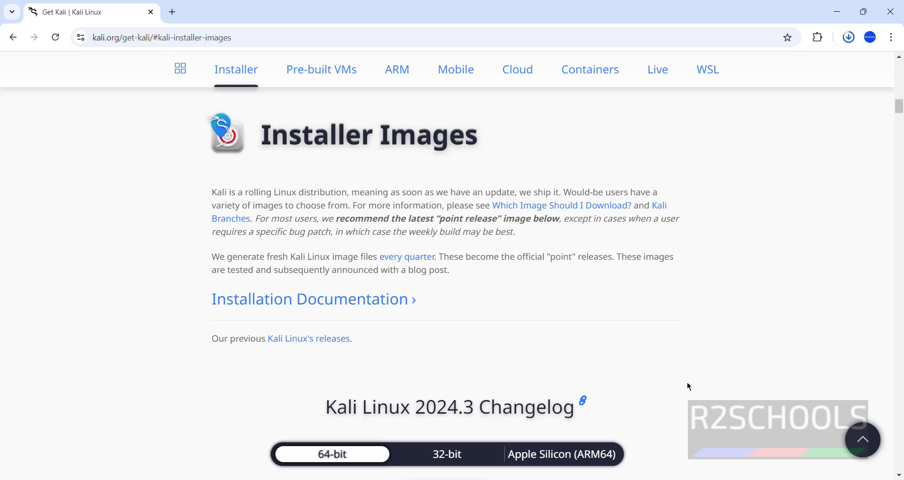
left_click(899, 274)
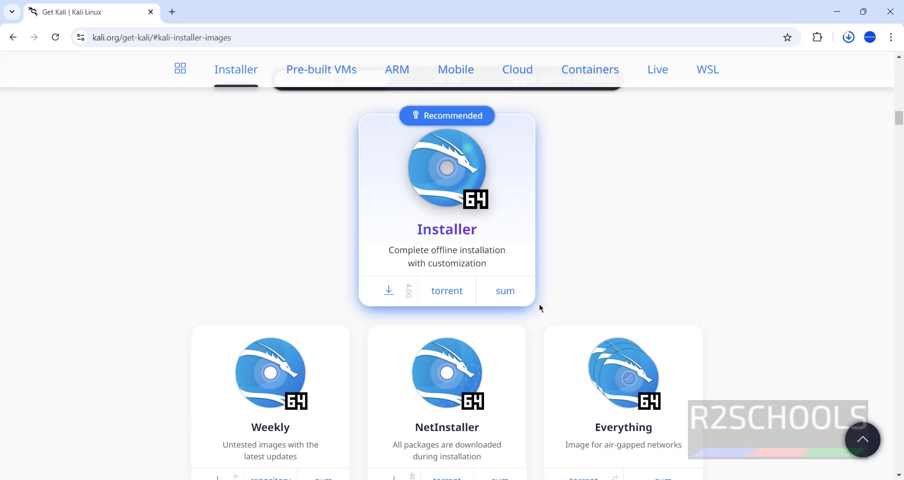
left_click(386, 289)
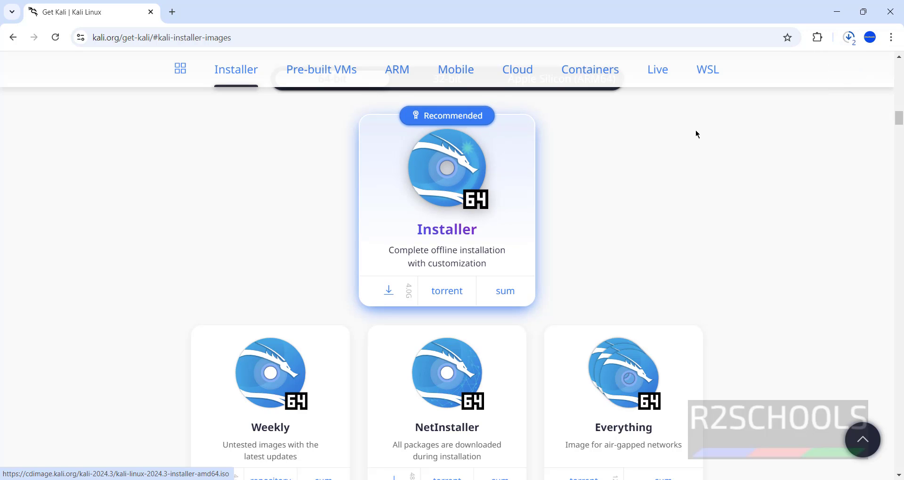
- Cancel the duplicate kali-linux-2024.3-installer-amd64 (1).iso download in Chrome's download history
key("ctrl+j")
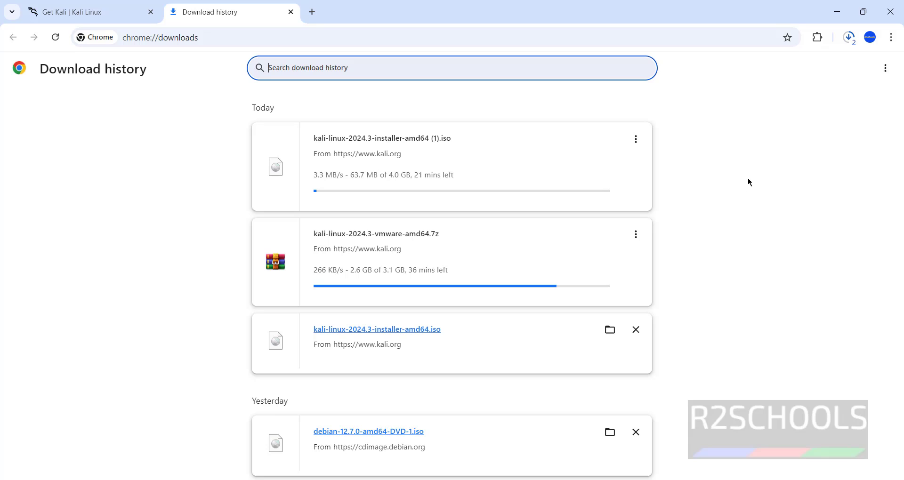
left_click(635, 139)
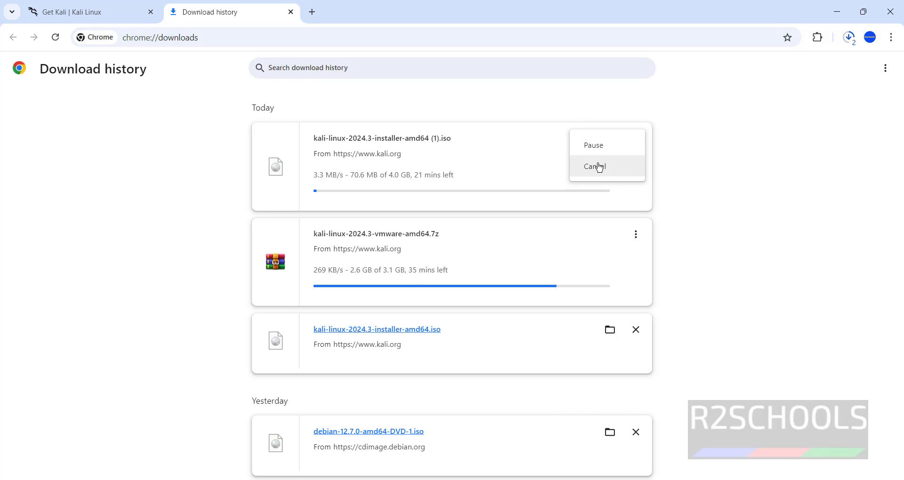
left_click(599, 168)
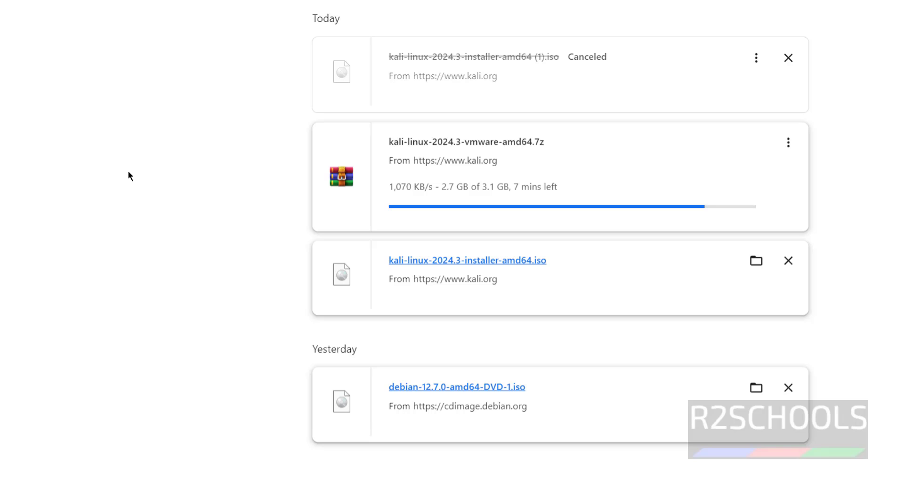
- Search the Start menu for 'virtual' and launch Oracle VM VirtualBox
key("super")
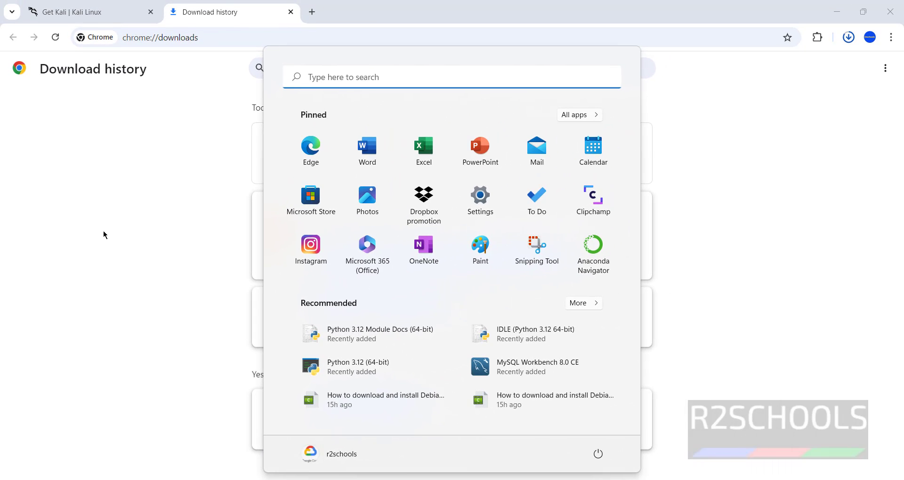
type("virtual")
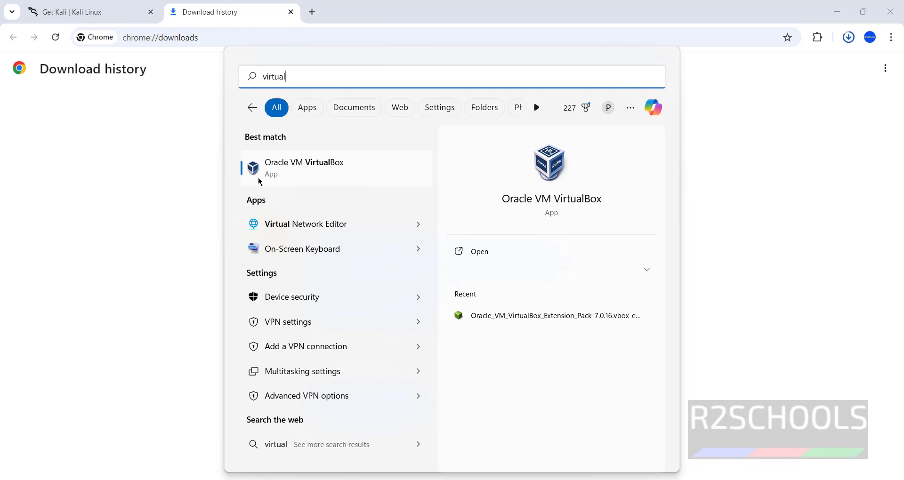
left_click(336, 167)
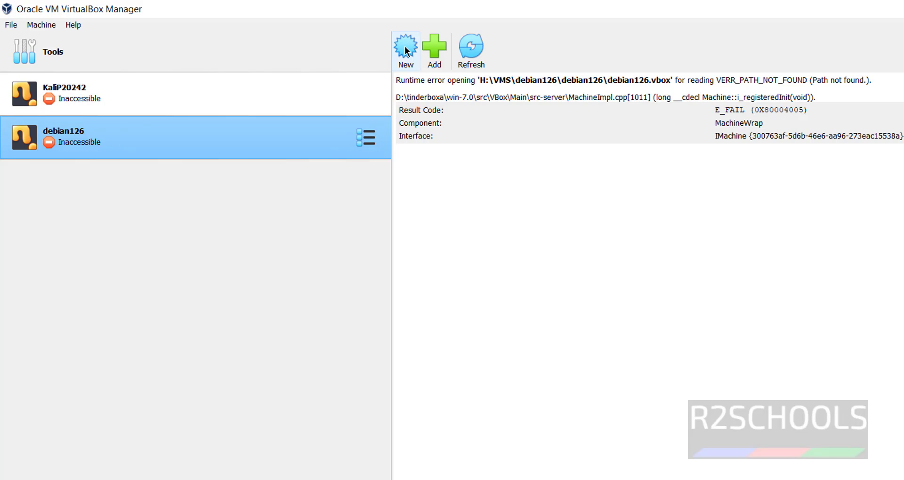
- Start a new virtual machine named kali20243, detected as Linux / Debian (64-bit)
left_click(30, 24)
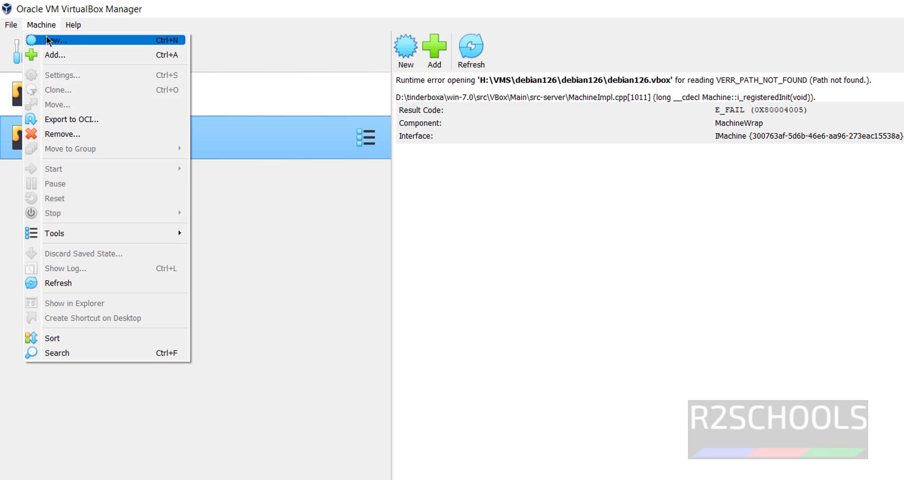
left_click(370, 6)
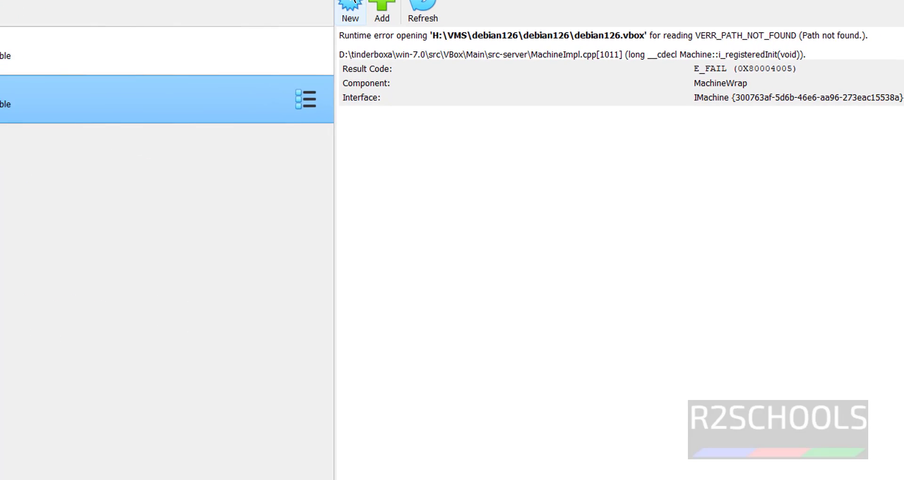
left_click(407, 46)
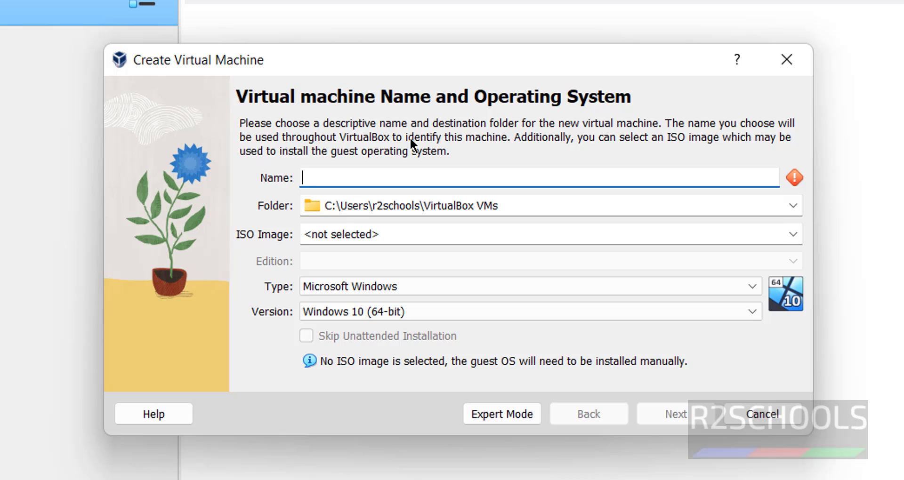
type("debi")
key("BackSpace")
key("BackSpace")
key("BackSpace")
key("BackSpace")
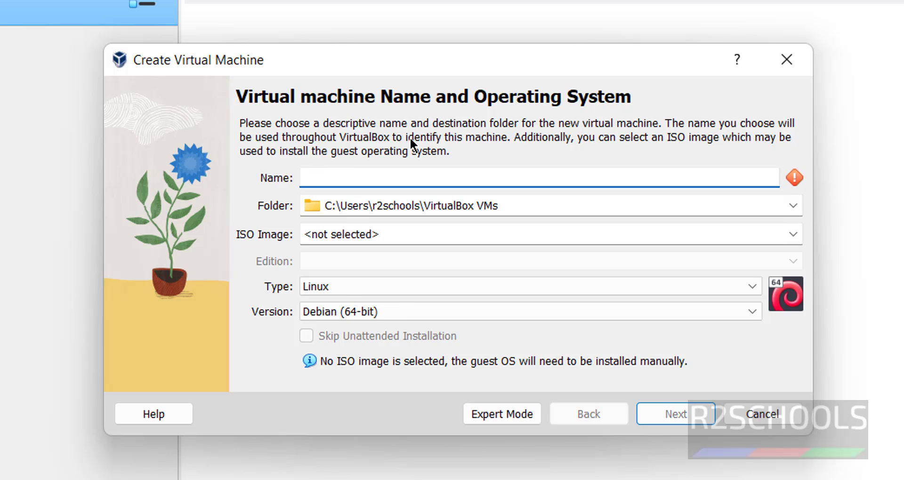
type("kali20")
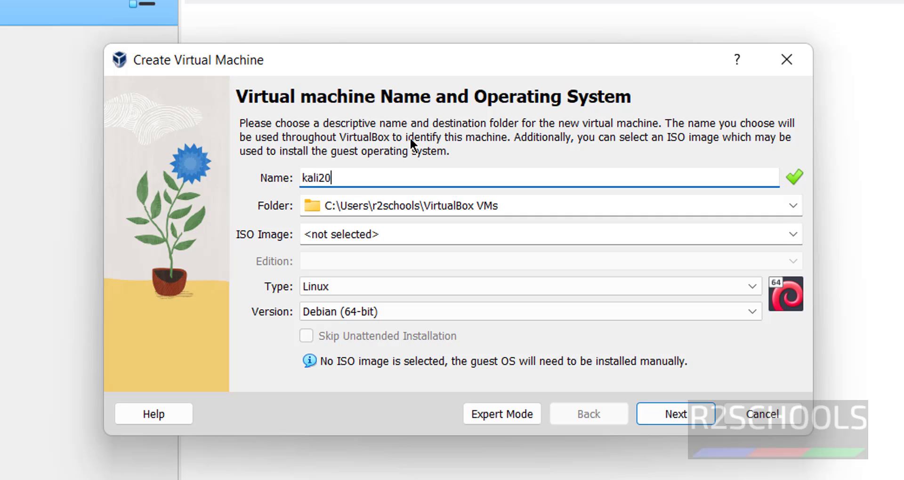
type("243")
left_click(510, 203)
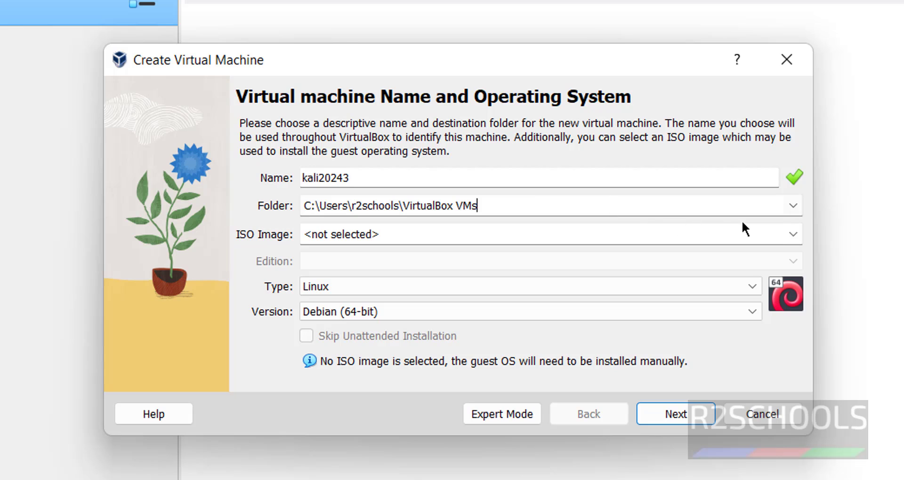
left_click(791, 212)
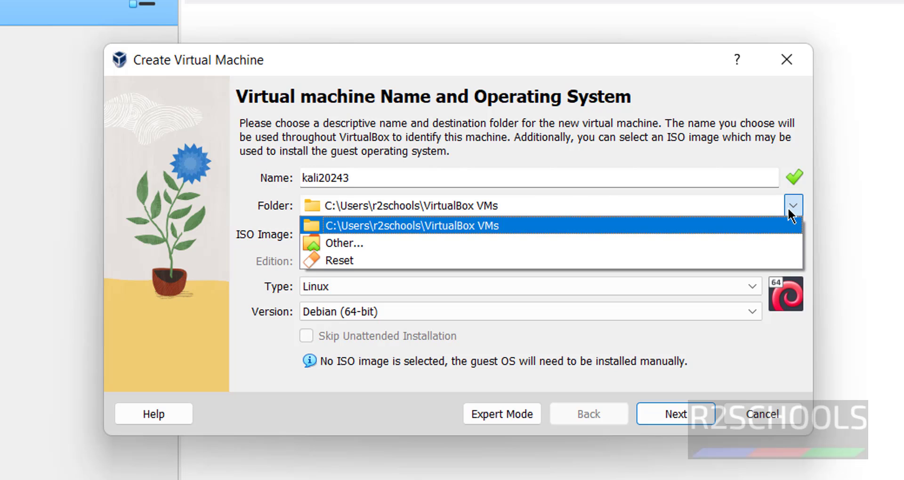
- Create a kali20243 folder under H:\VMS and select it as the machine folder
left_click(546, 244)
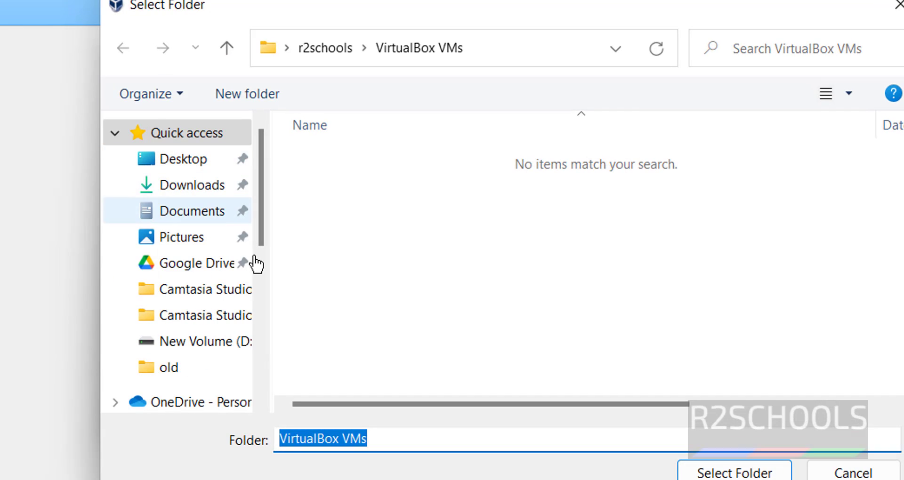
scroll(256, 278, "down", 5)
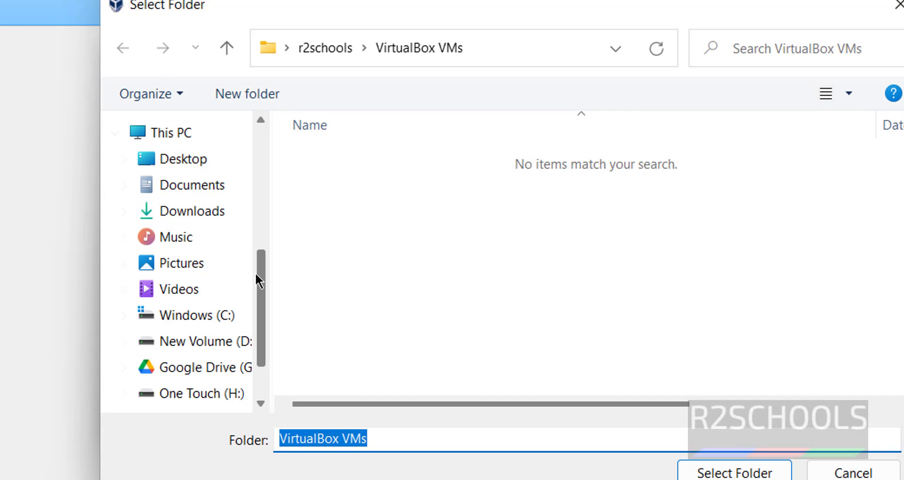
left_click(181, 394)
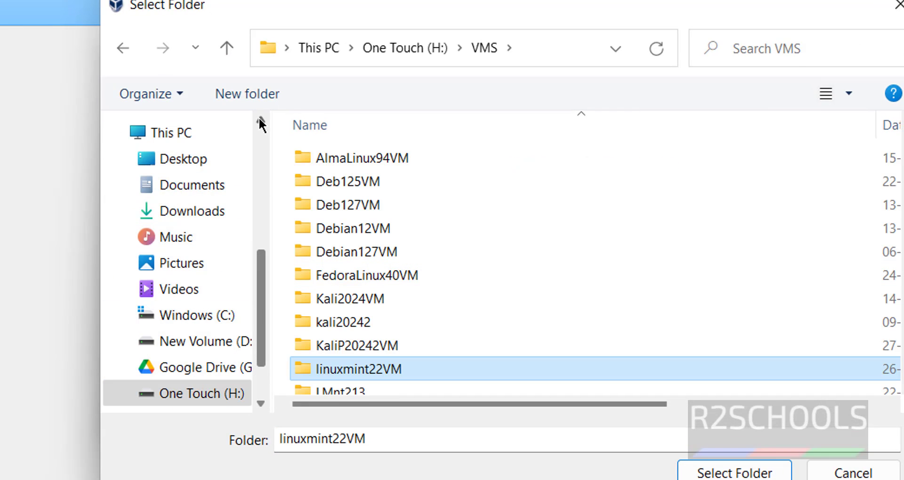
left_click(277, 86)
type("kali20")
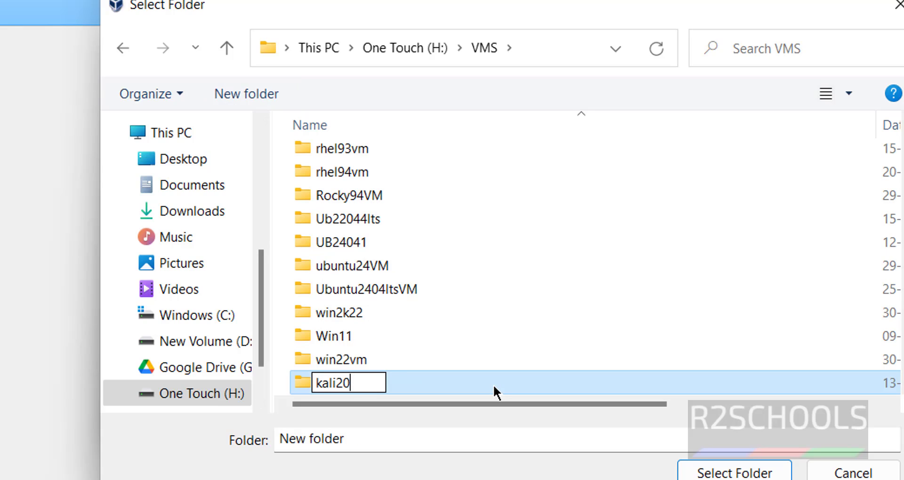
type("243")
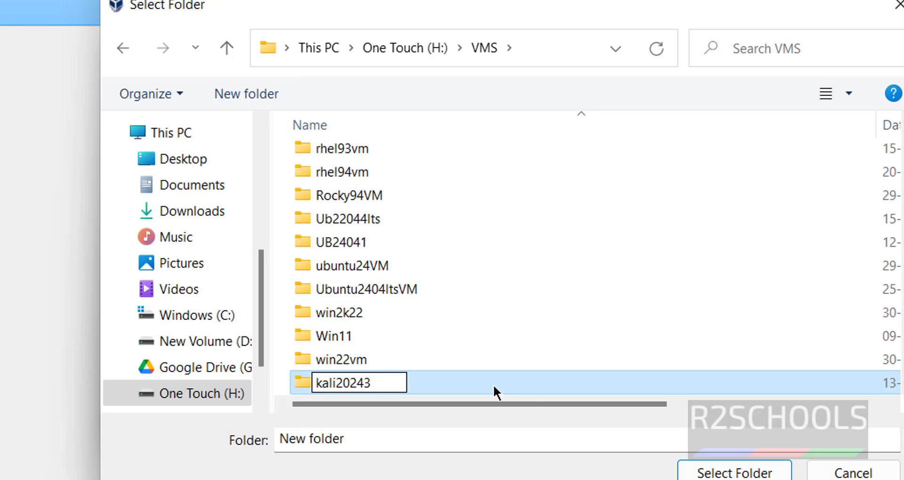
left_click(706, 472)
left_click(706, 472)
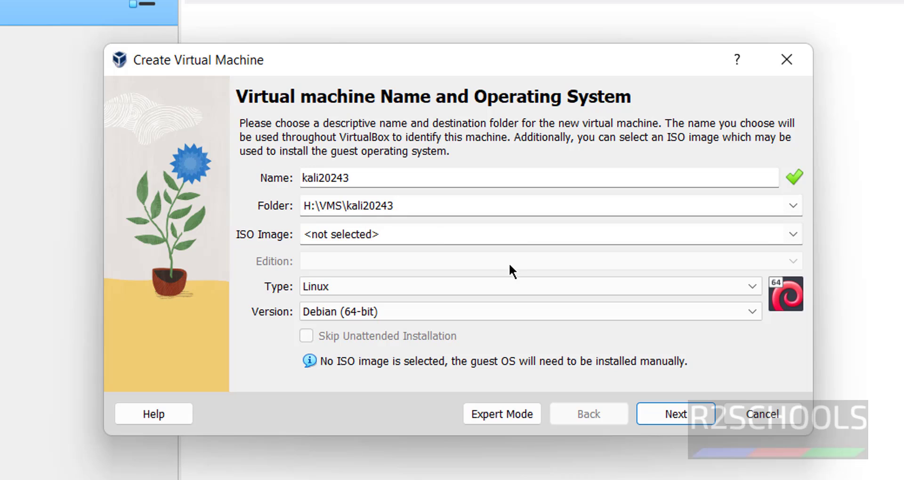
- Attach kali-linux-2024.3-installer-amd64.iso from Downloads as the machine's ISO image
left_click(529, 238)
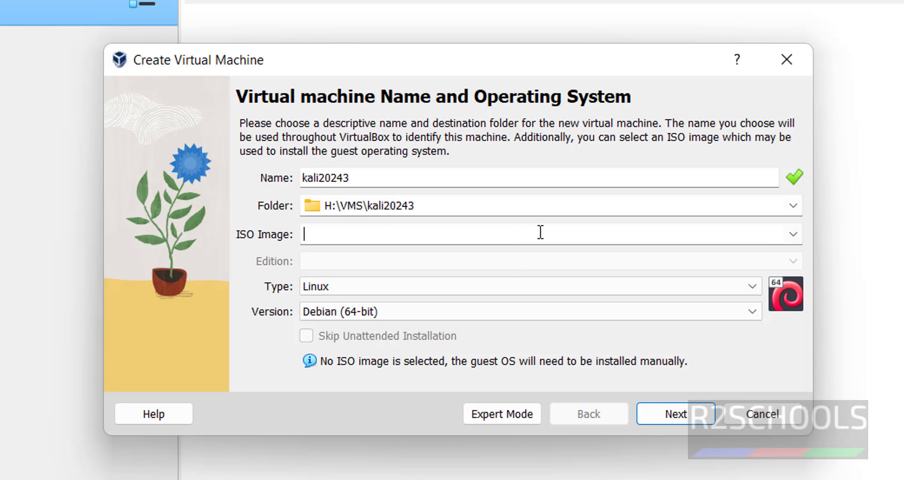
left_click(787, 234)
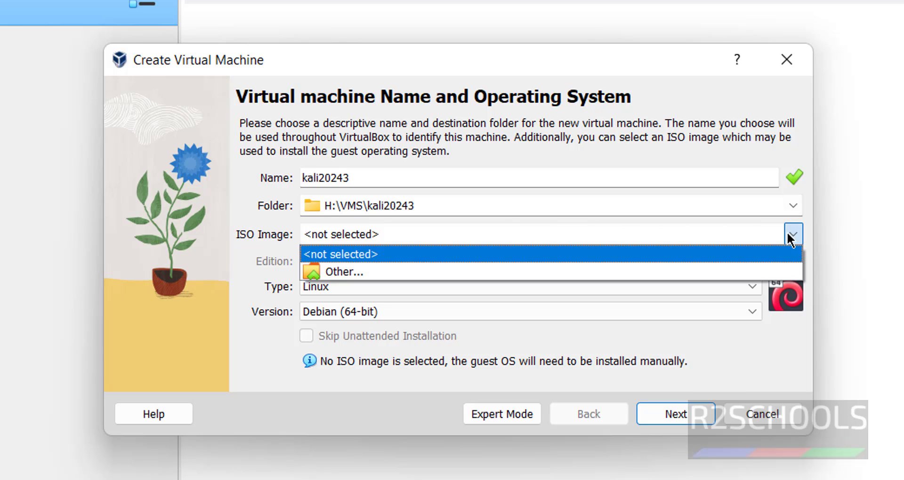
left_click(523, 271)
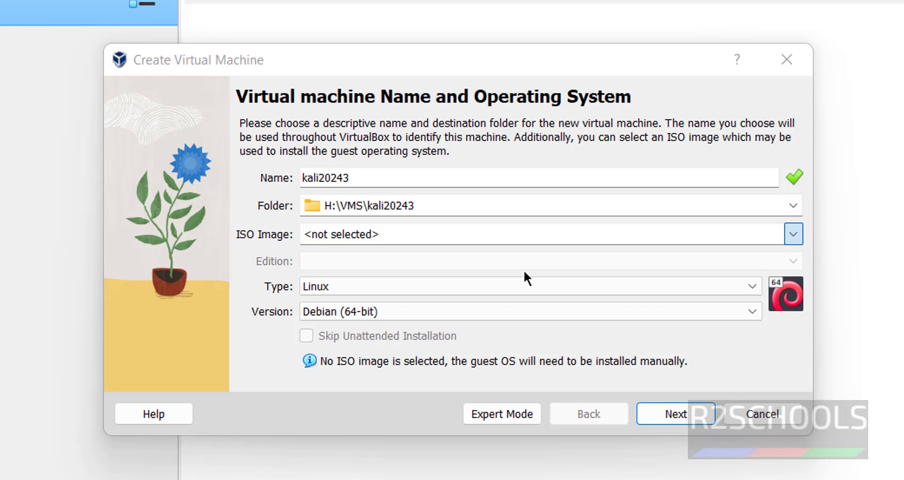
left_click(421, 181)
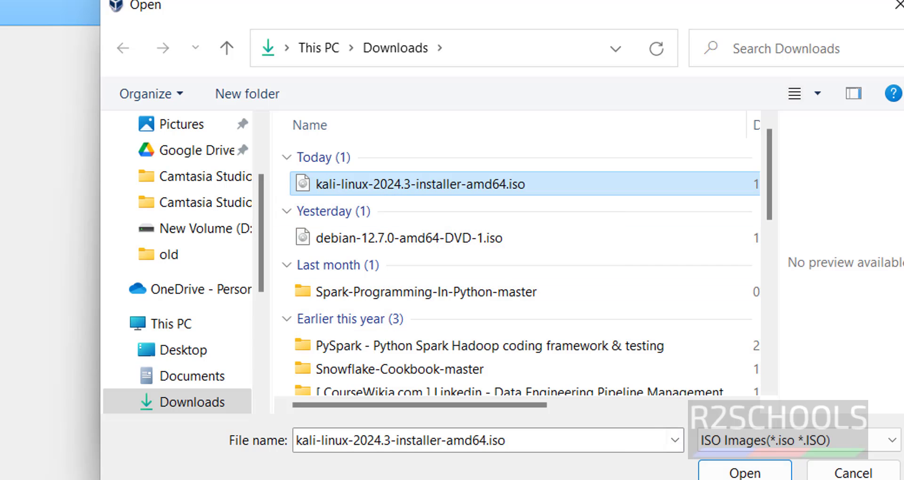
left_click(768, 475)
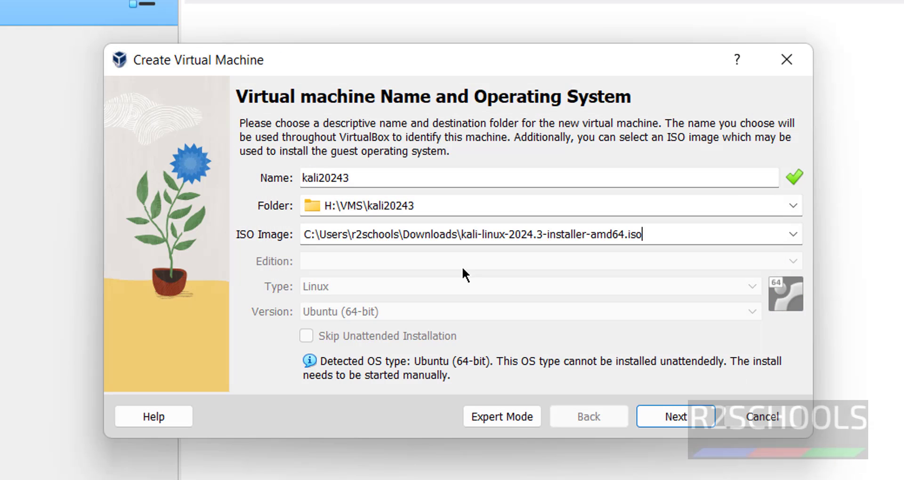
- On the Hardware page, set base memory to 4096 MB and processors to 2
left_click(693, 410)
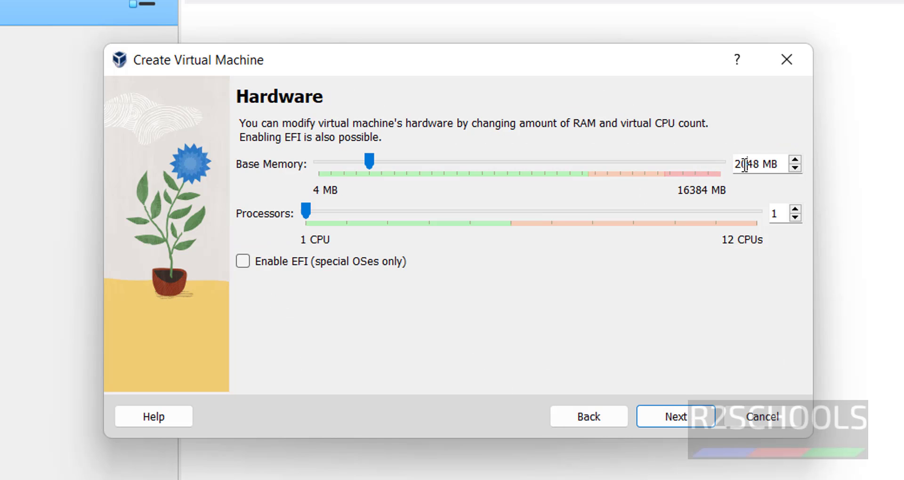
double_click(743, 164)
type("4096")
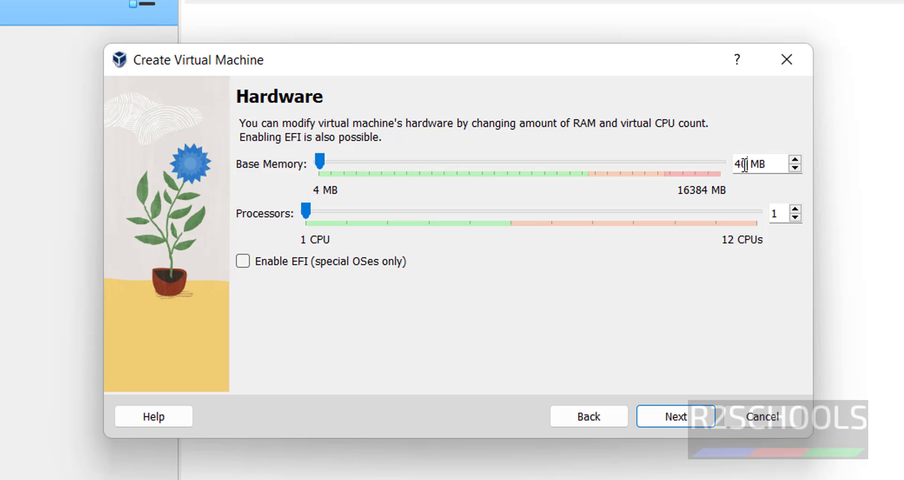
double_click(774, 212)
type("2")
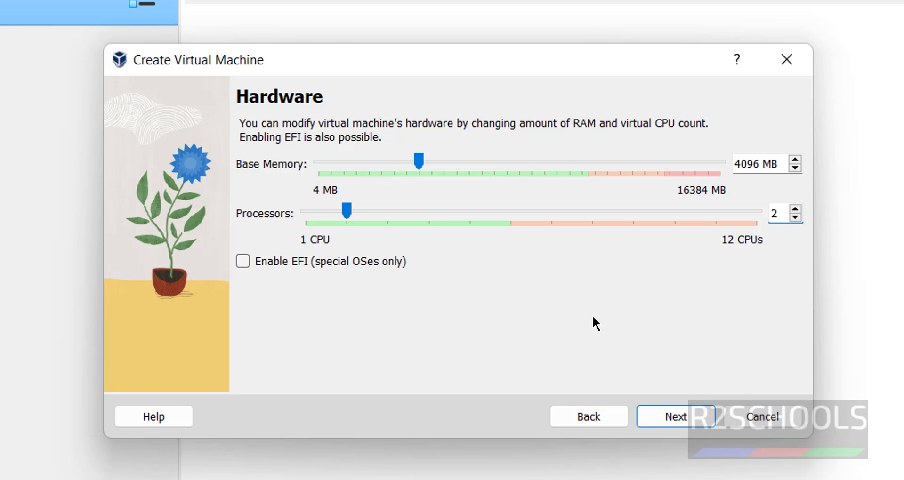
- Give kali20243 a 100 GB virtual hard disk and finish the wizard from the Summary
left_click(667, 416)
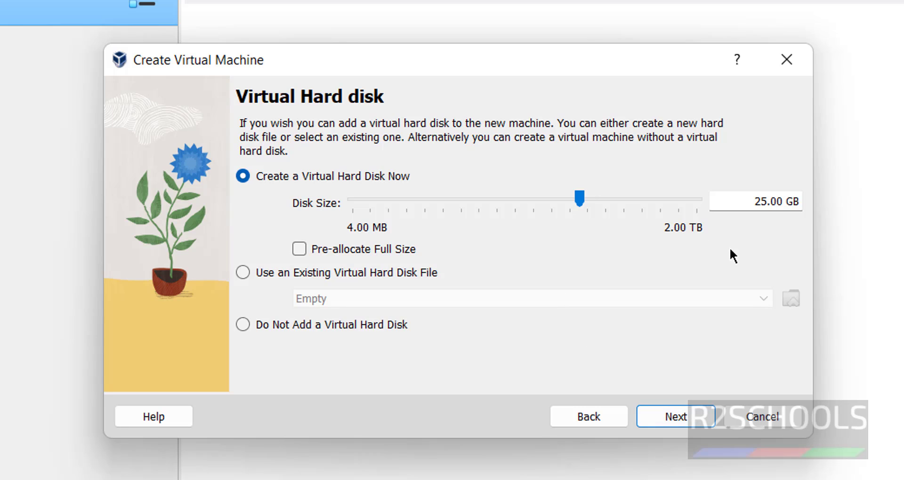
double_click(760, 202)
type("100")
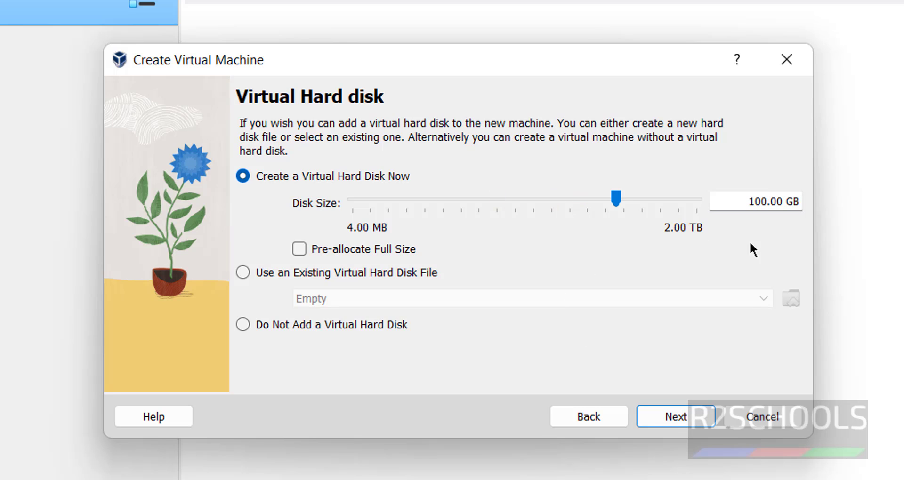
left_click(660, 420)
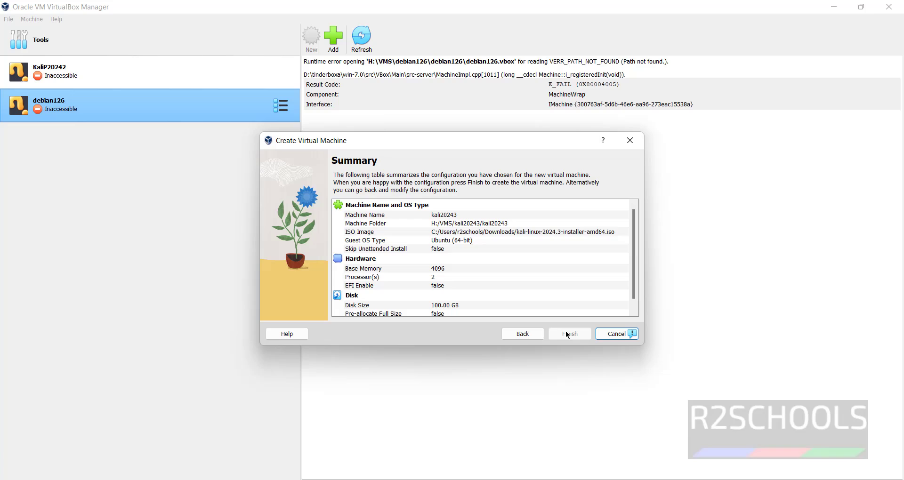
left_click(606, 366)
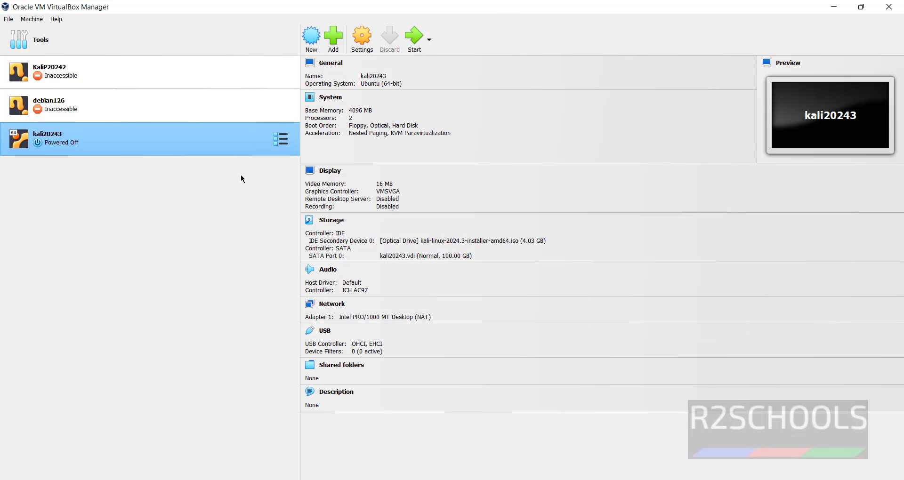
- Power on the kali20243 machine with the toolbar's Start button
right_click(114, 146)
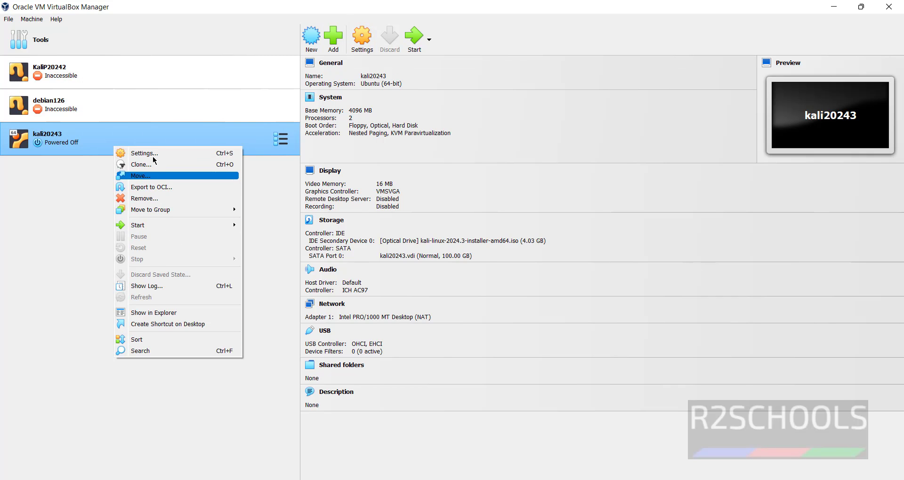
left_click(61, 180)
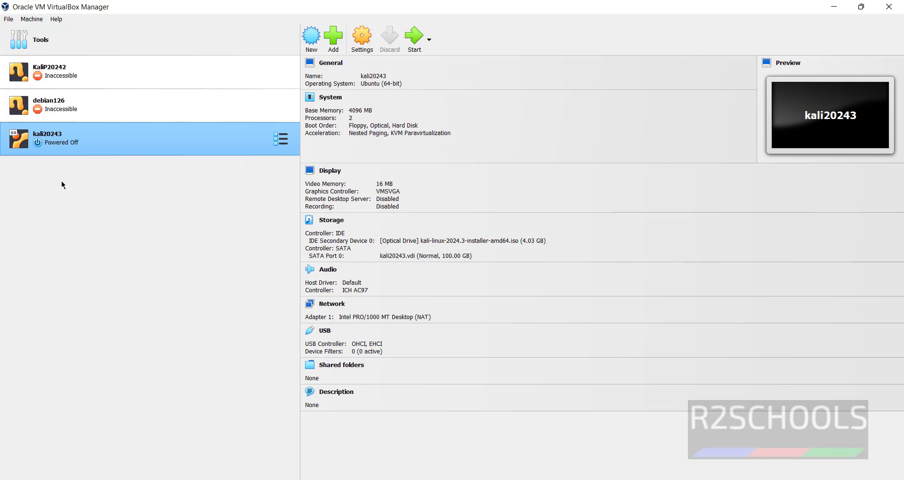
left_click(31, 19)
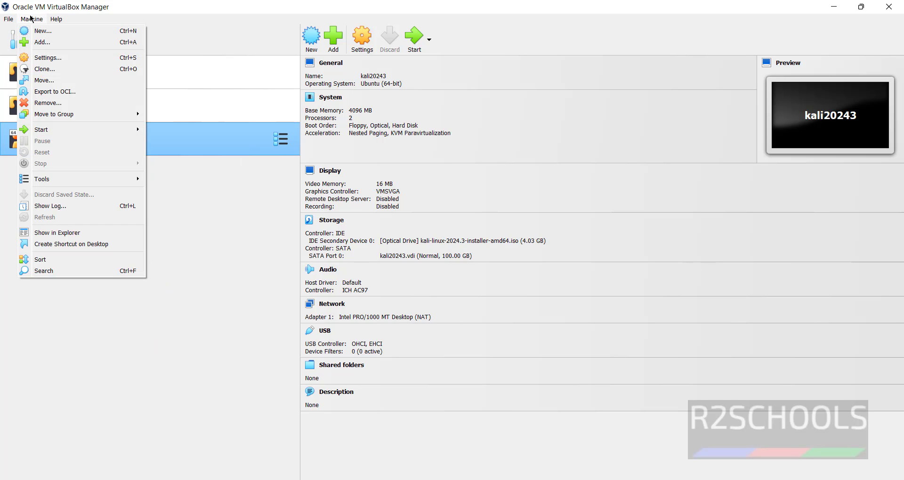
left_click(250, 266)
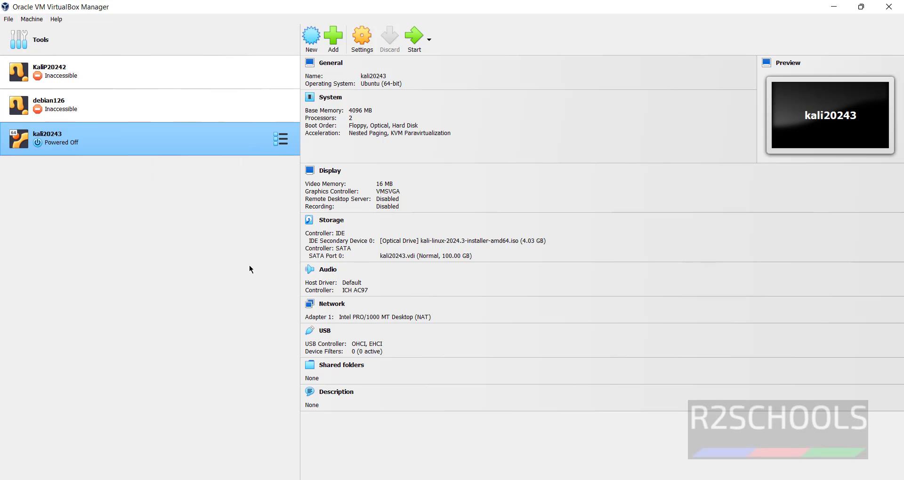
left_click(415, 43)
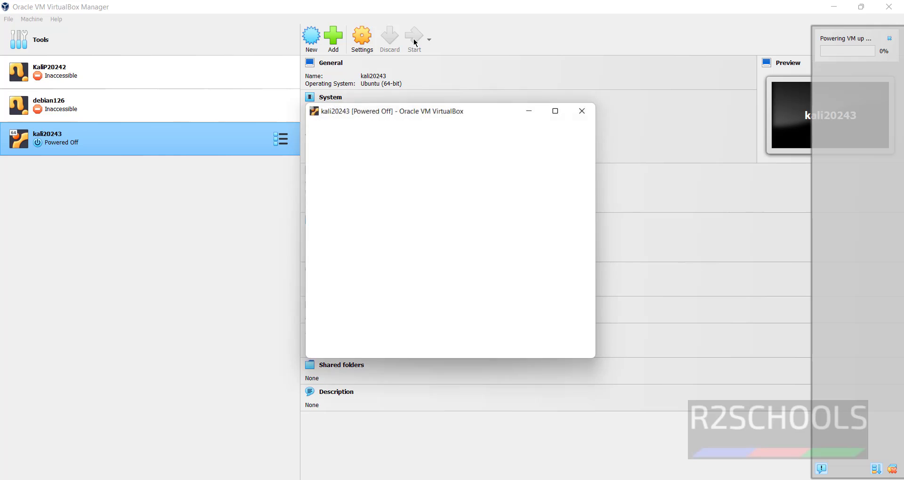
- Launch Graphical install and accept English, United States and the American English keymap
left_click(561, 106)
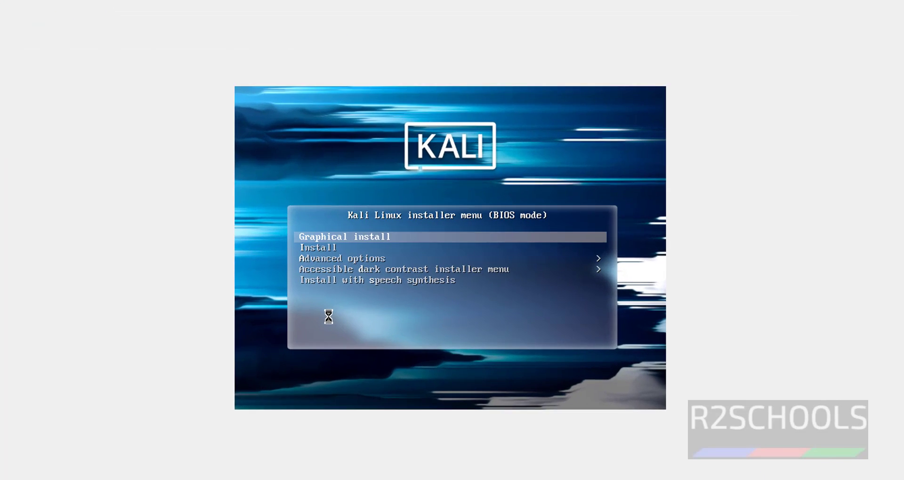
key("Down")
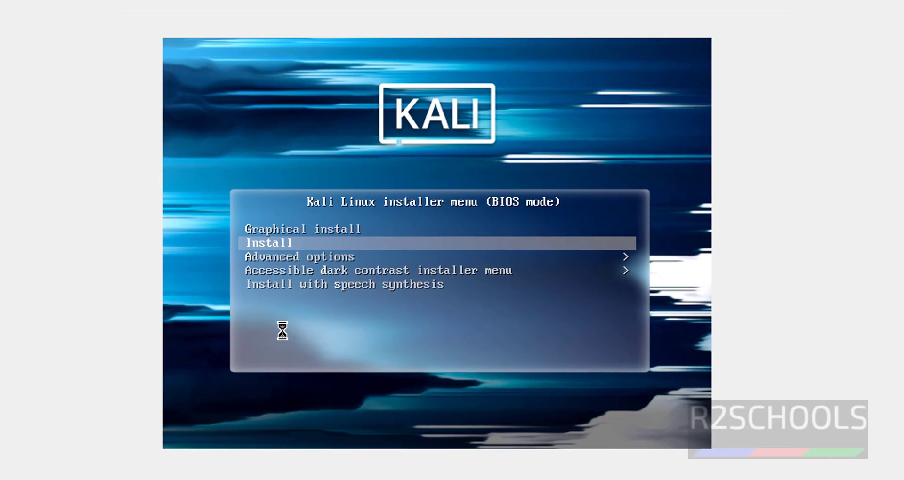
key("Up")
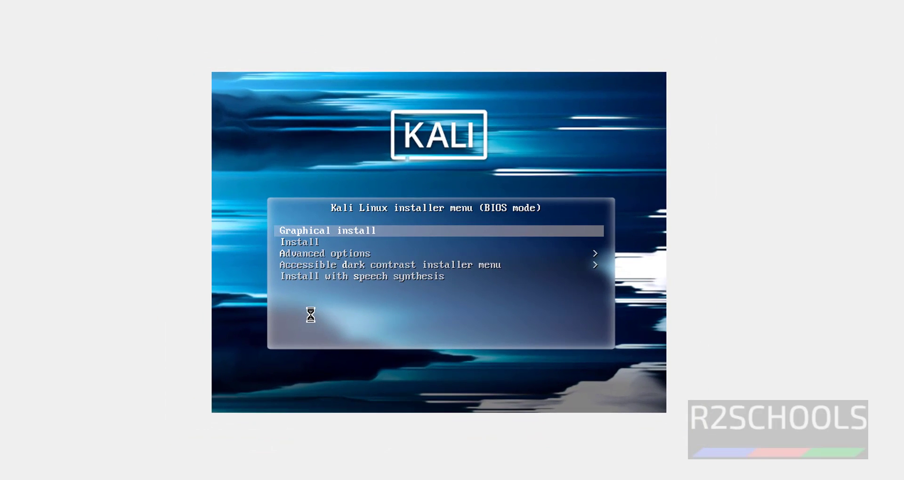
key("Return")
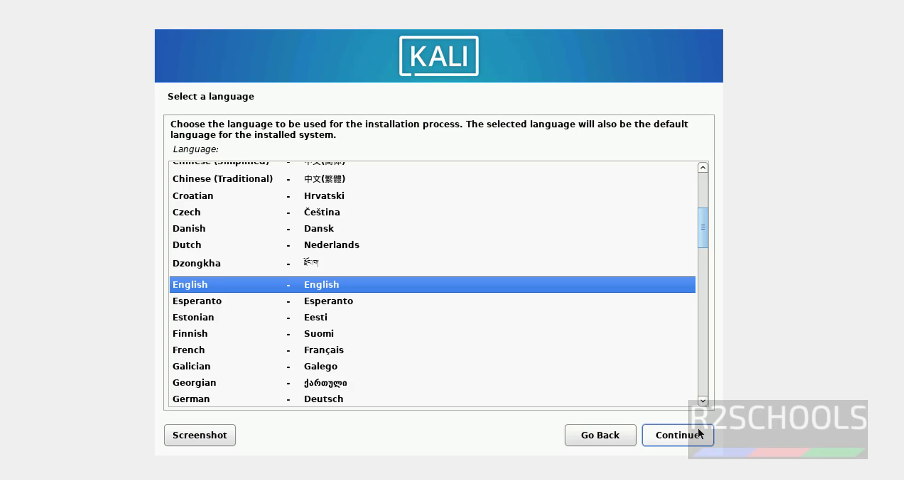
left_click(692, 433)
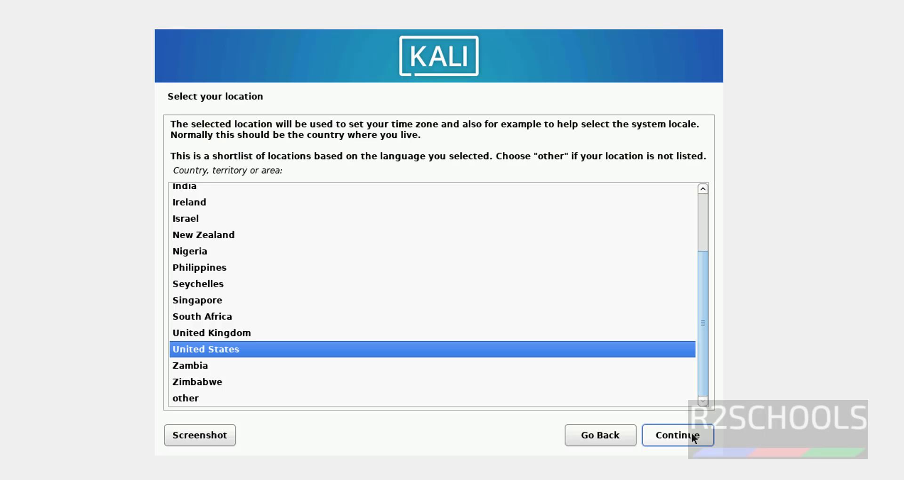
left_click(662, 439)
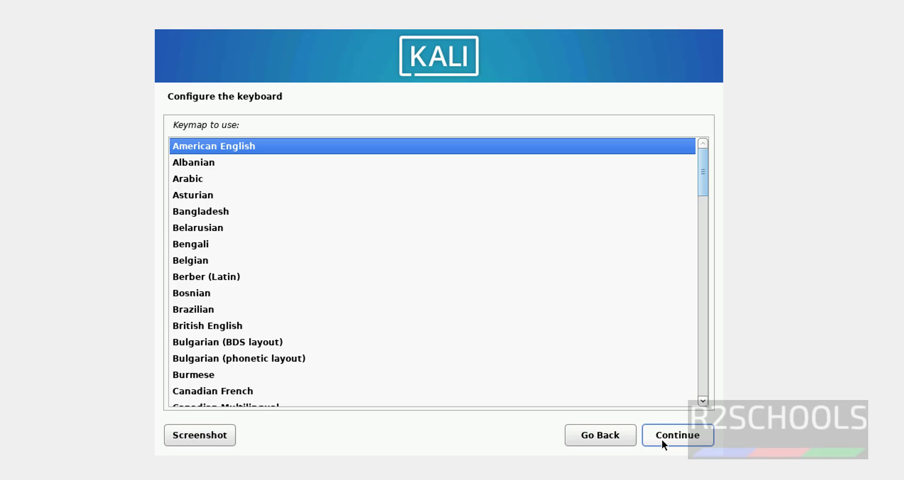
left_click(662, 440)
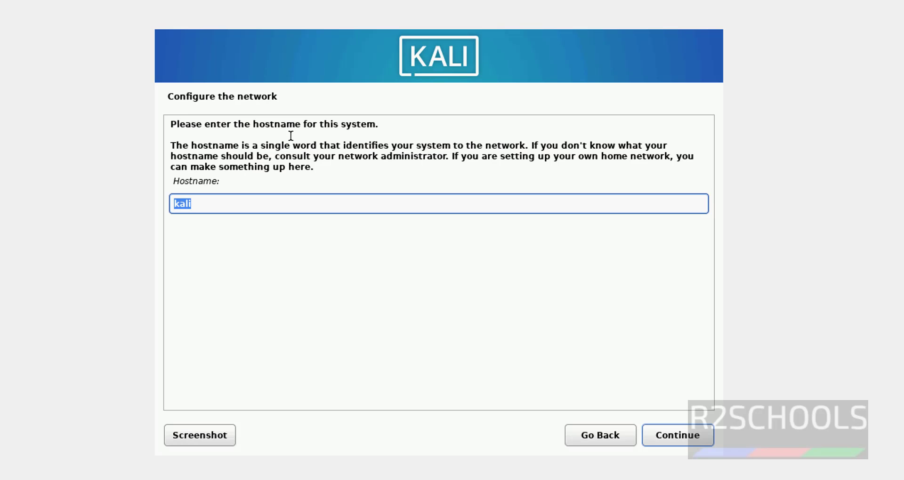
- Set the hostname to kali20243 and leave the domain name blank
left_click(228, 209)
double_click(227, 209)
type("kali20243")
left_click(668, 440)
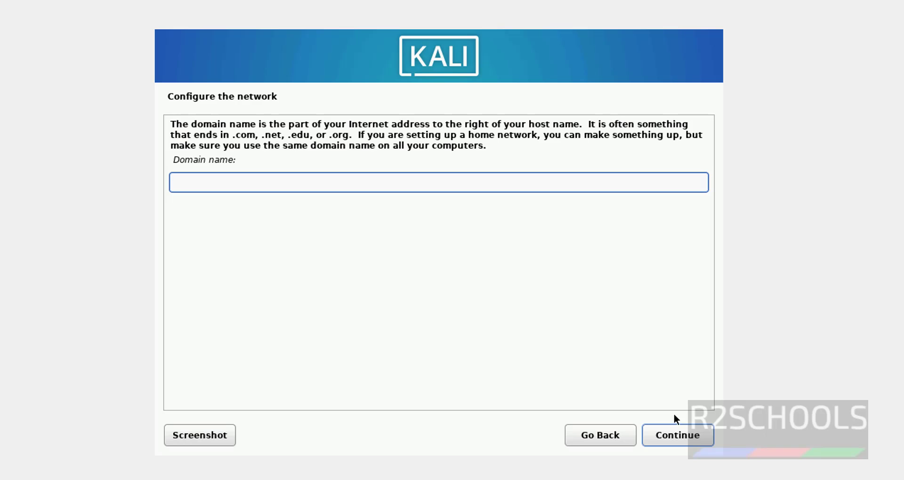
left_click(675, 434)
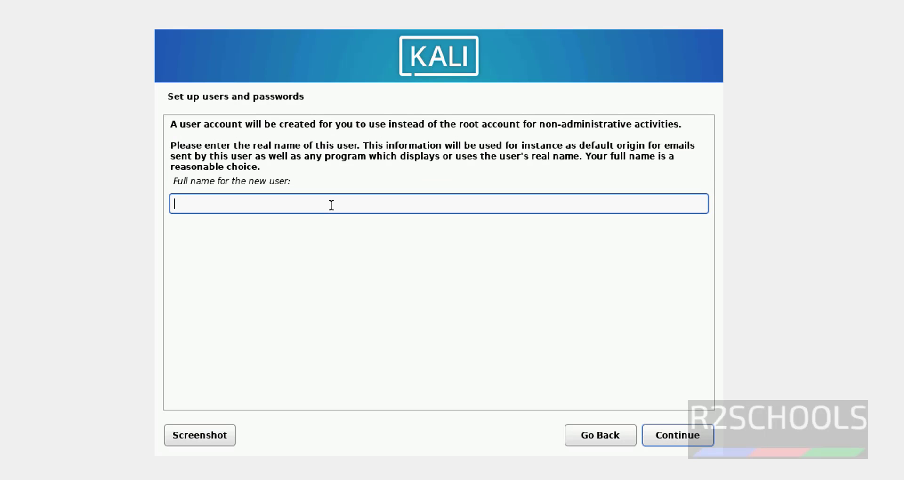
- Enter the new user's full name and keep the suggested username
left_click(710, 443)
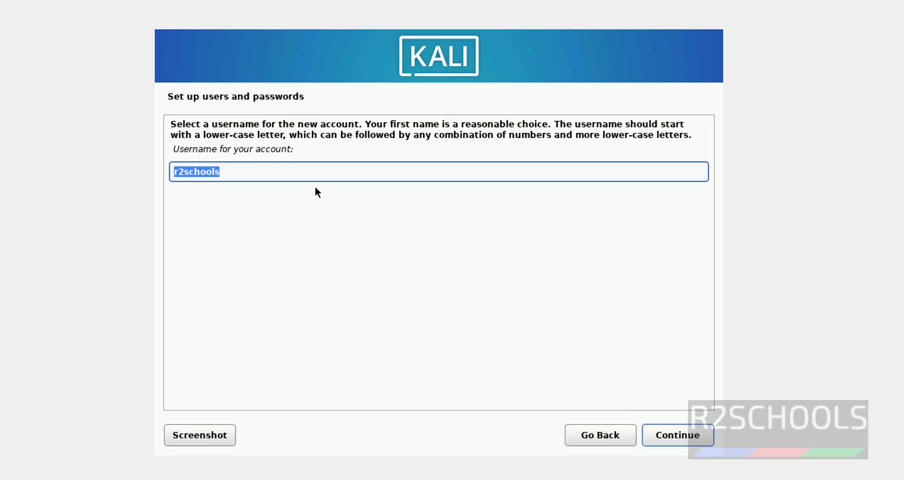
left_click(253, 172)
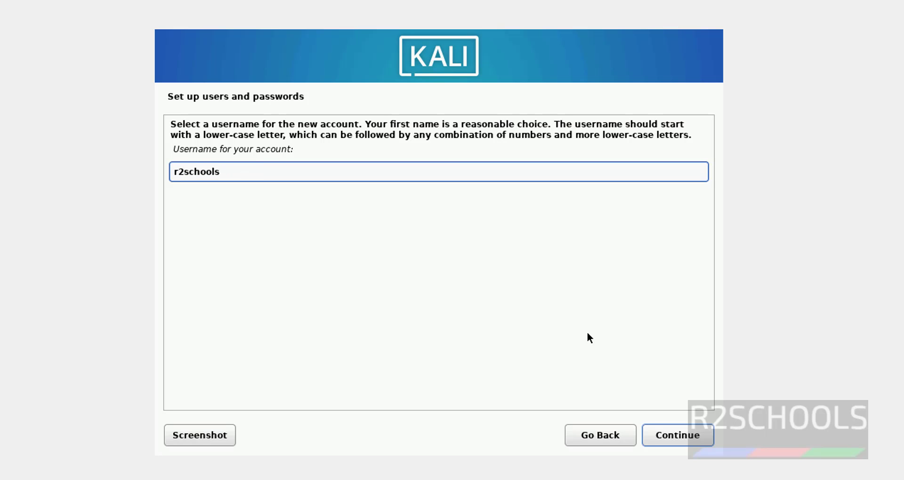
left_click(671, 439)
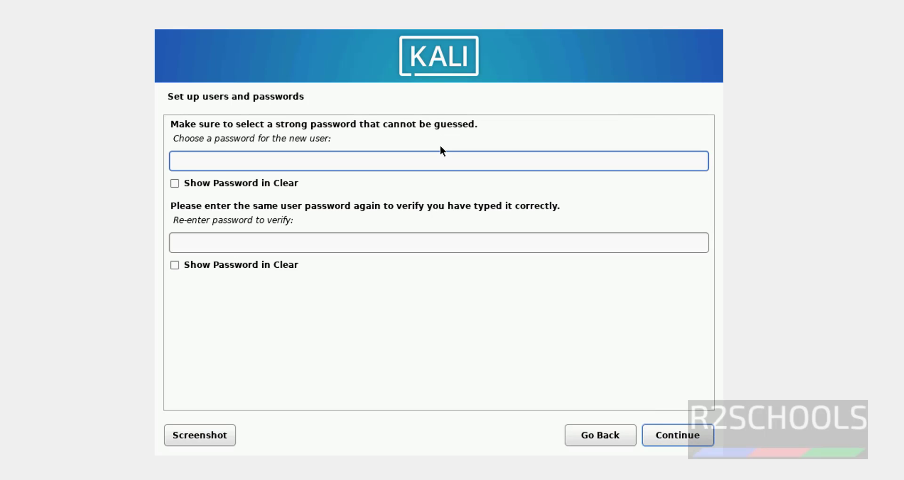
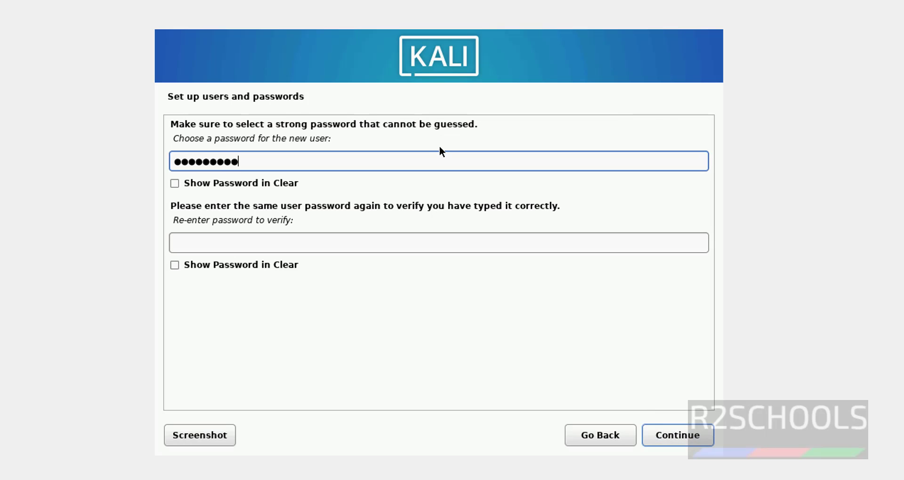
- Set the user's account password and re-enter it to confirm
key("Tab")
key("Tab")
key("Tab")
key("shift+Tab")
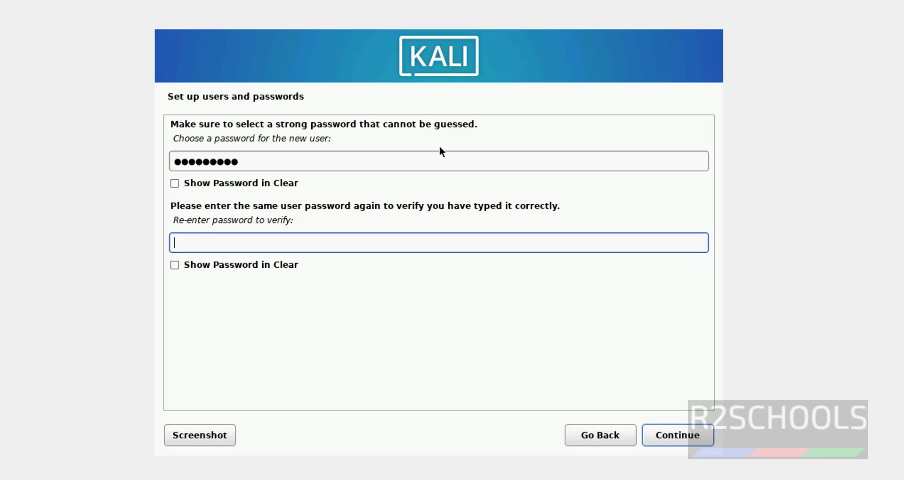
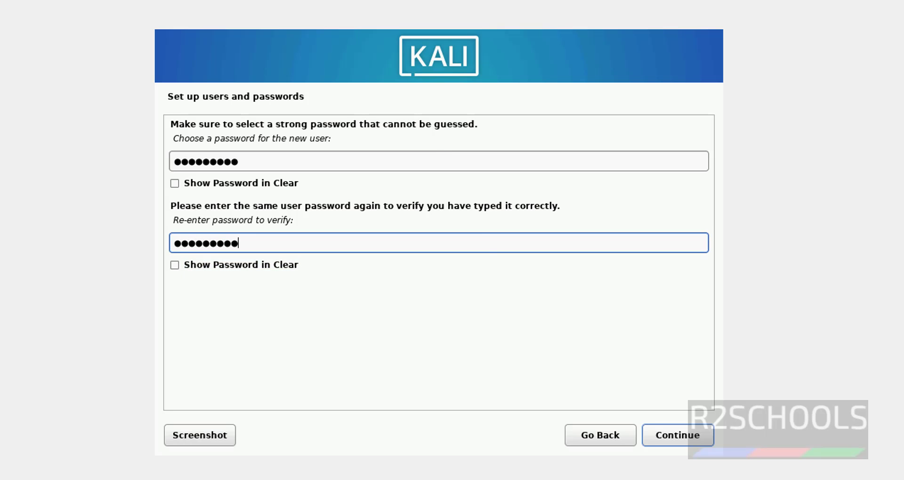
left_click(657, 430)
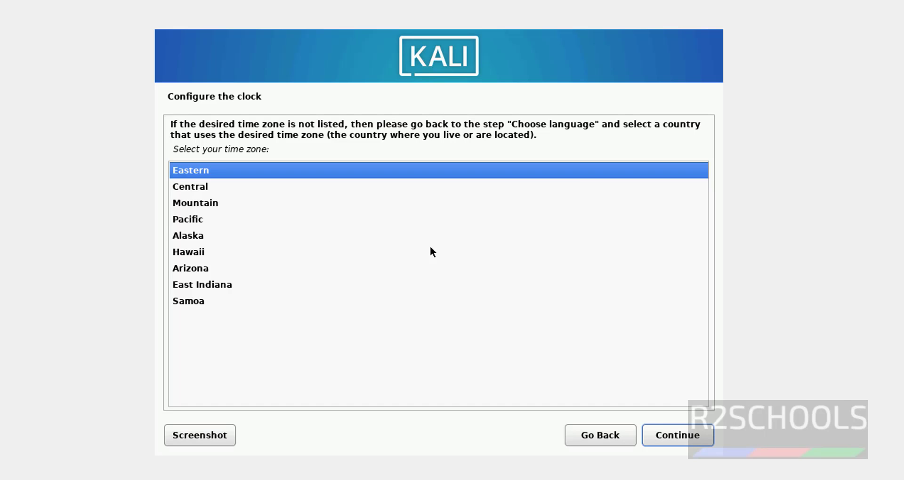
- Keep Eastern time and guided-partition the whole 107.4 GB VBOX disk with all files in one partition
left_click(656, 430)
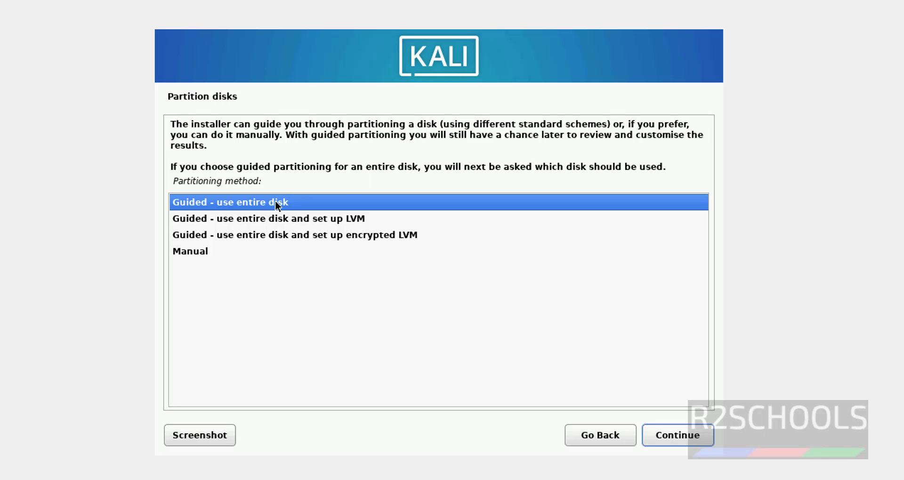
left_click(662, 430)
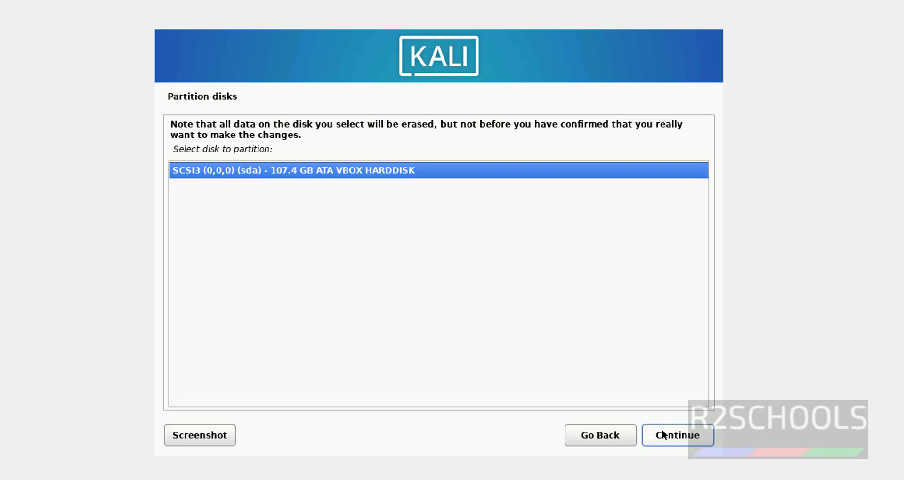
left_click(662, 429)
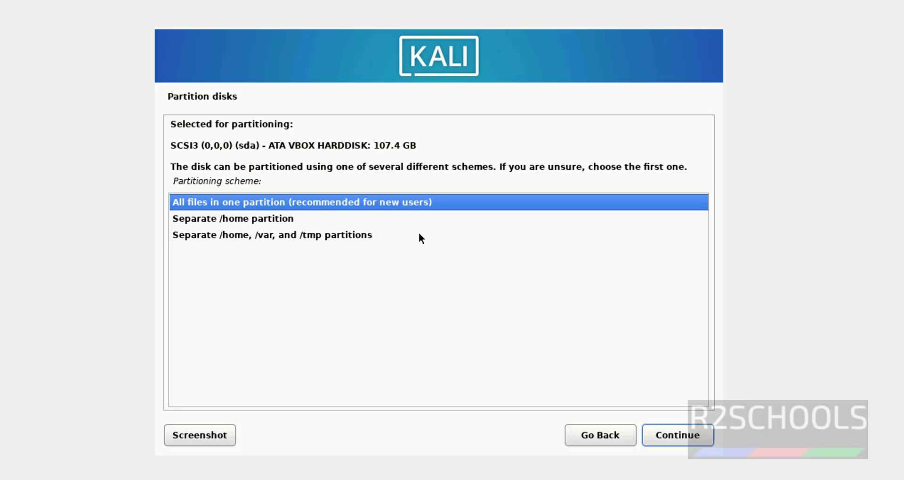
left_click(657, 434)
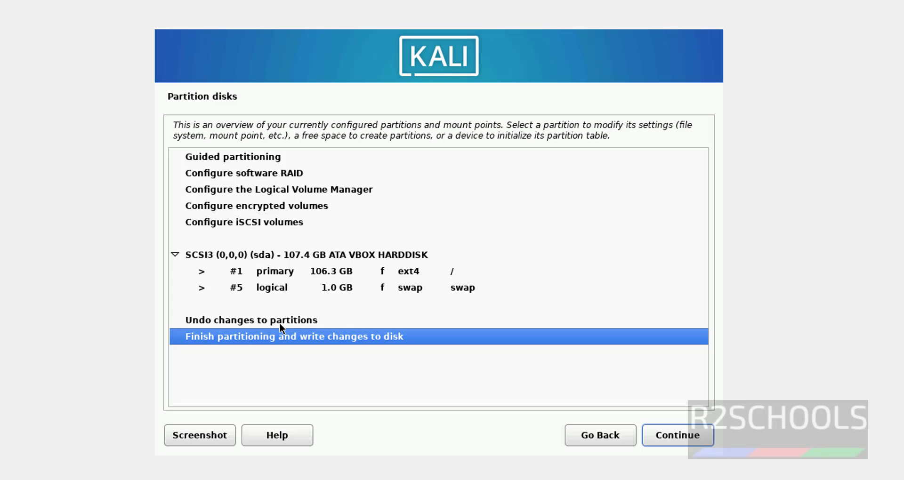
- Finish partitioning, planning a 106.3 GB ext4 root and 1.0 GB swap for writing
left_click(305, 324)
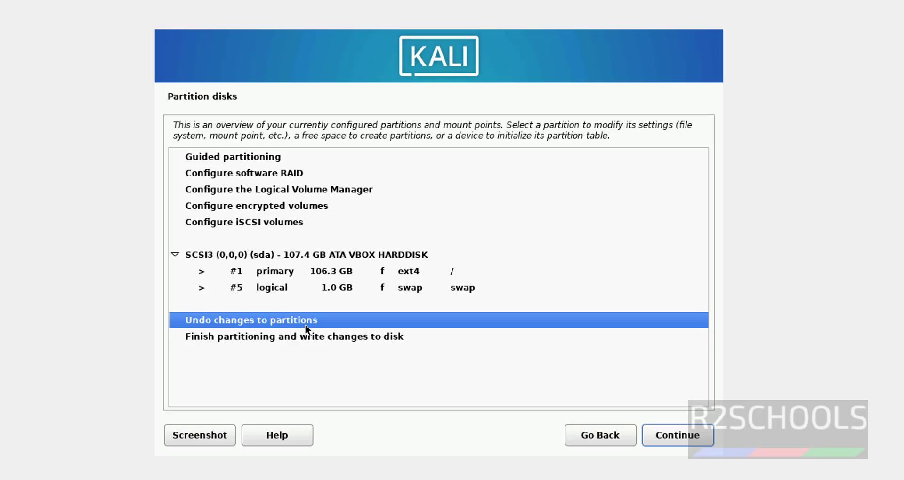
key("Down")
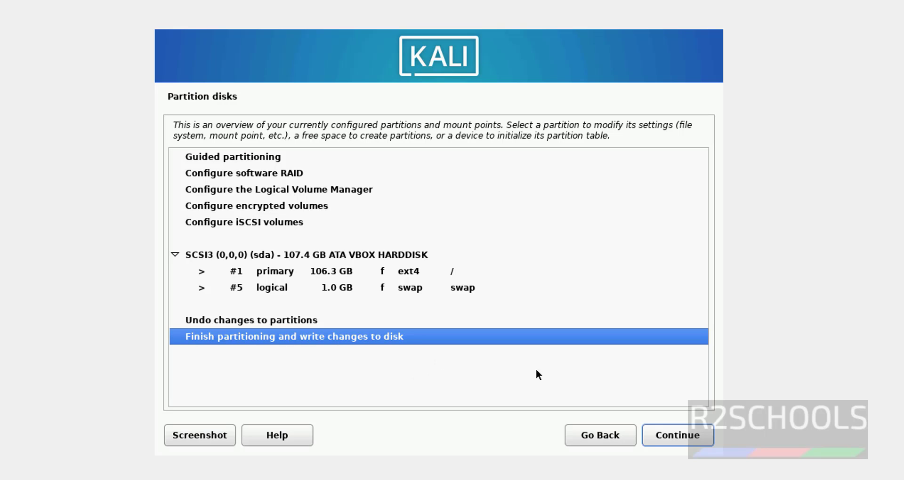
left_click(656, 430)
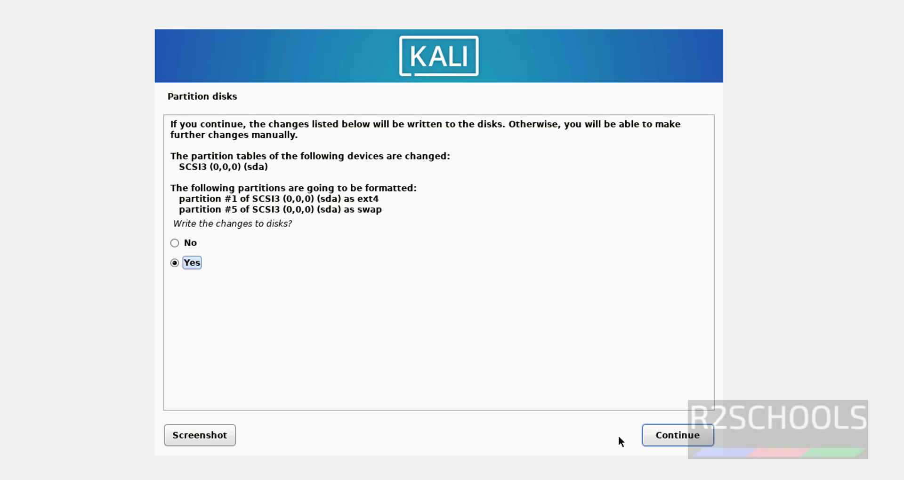
- Write the partitions to disk, then tick KDE Plasma alongside Xfce, top10 and default tools
left_click(681, 440)
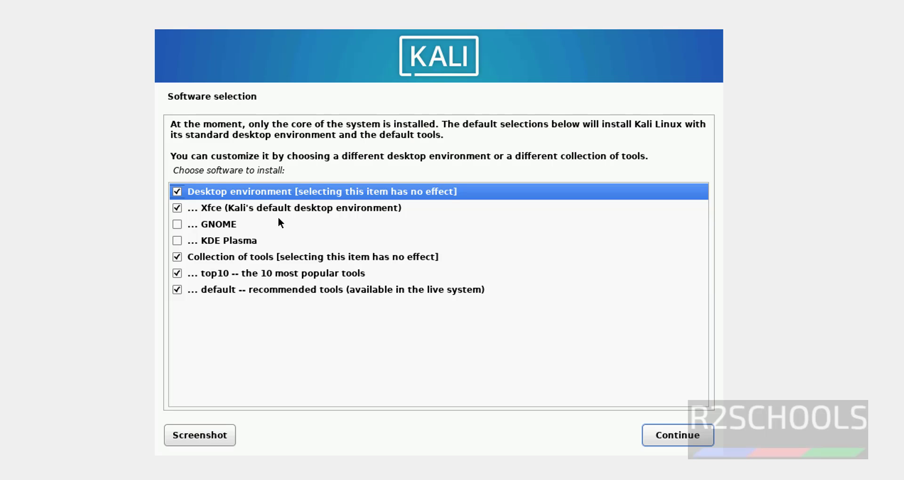
left_click(197, 241)
double_click(195, 240)
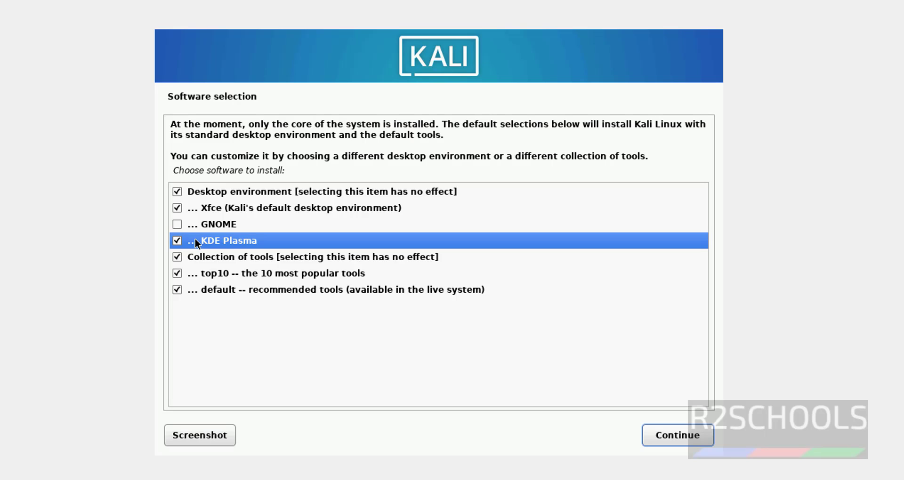